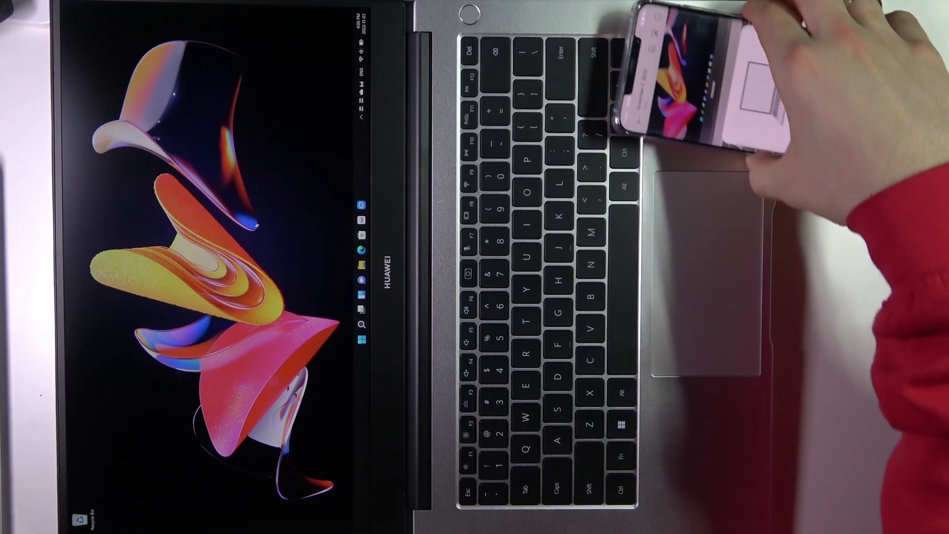
Step: Start connecting the HUAWEI Mate 50 Pro to the laptop from the phone prompt
{"action": "left_click", "coordinate": [862, 74]}
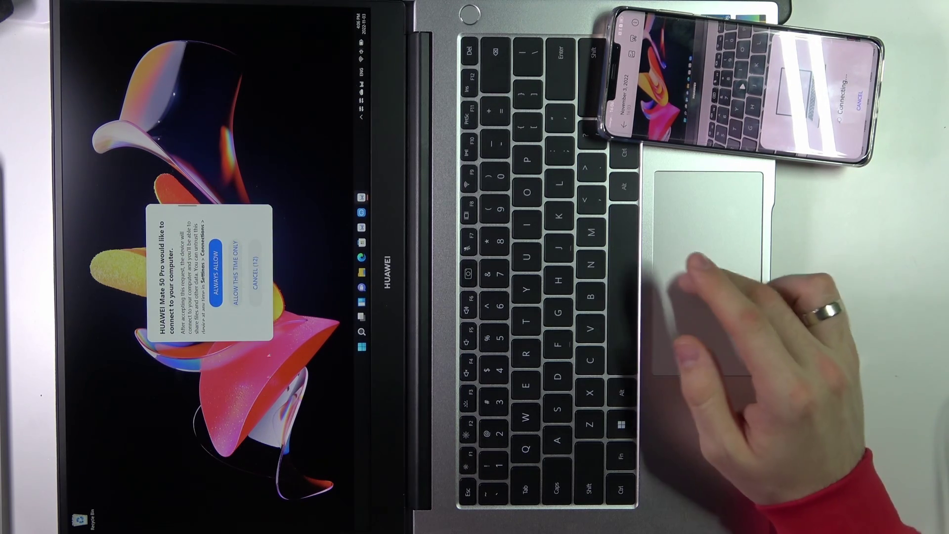
Step: Always allow the Mate 50 Pro to connect and finish the Multiscreen onboarding
{"action": "left_click", "coordinate": [217, 276]}
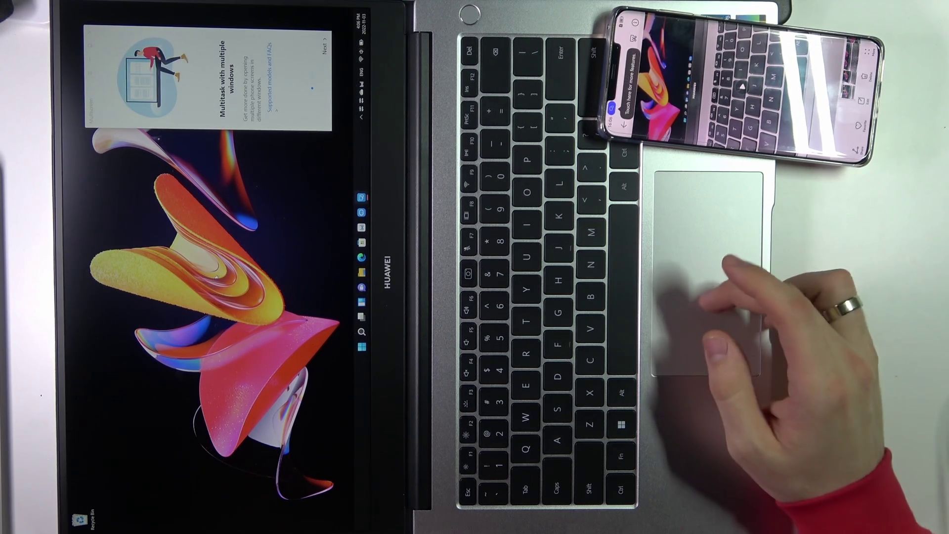
{"action": "left_click", "coordinate": [324, 46]}
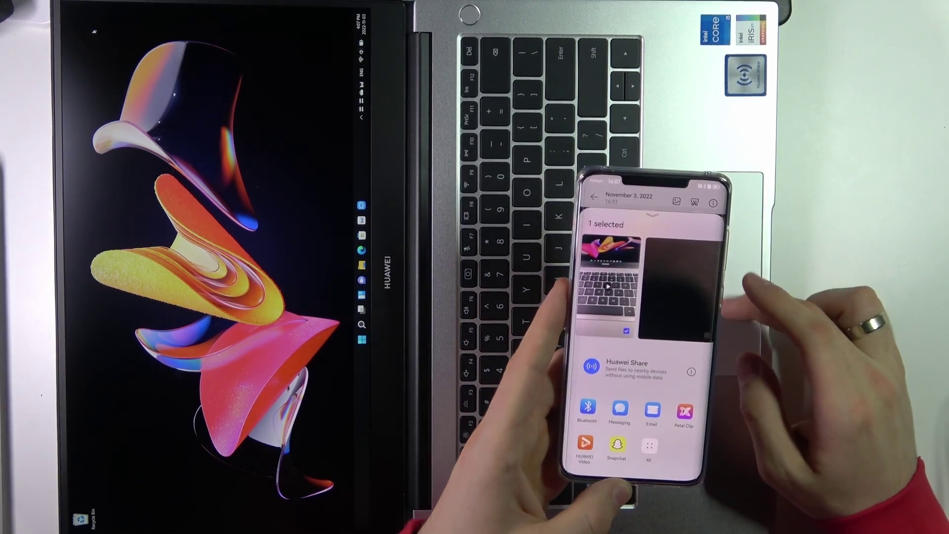
Step: Open the laptop's Huawei Control Panel from the PC Manager tray icon
{"action": "left_click", "coordinate": [361, 102]}
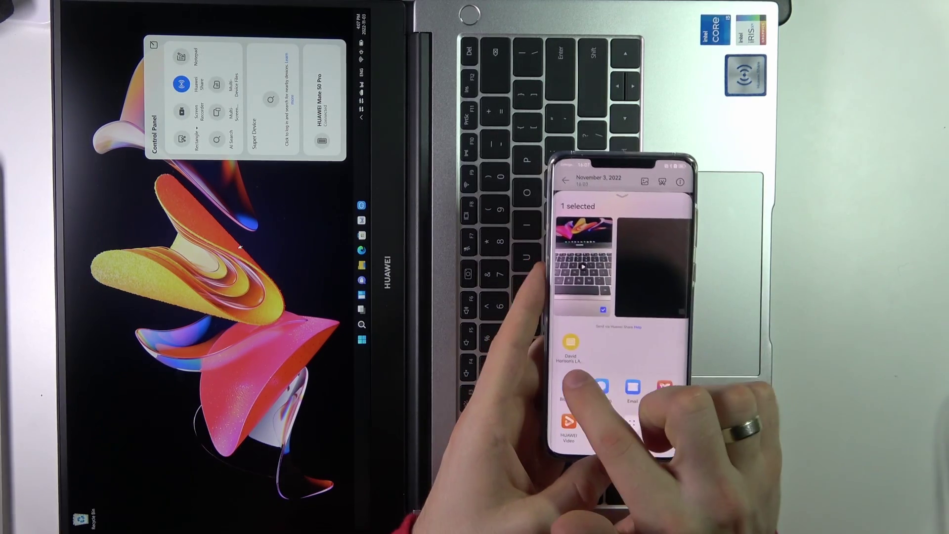
Step: Send the selected video to the laptop's device icon under Huawei Share
{"action": "left_click", "coordinate": [558, 338]}
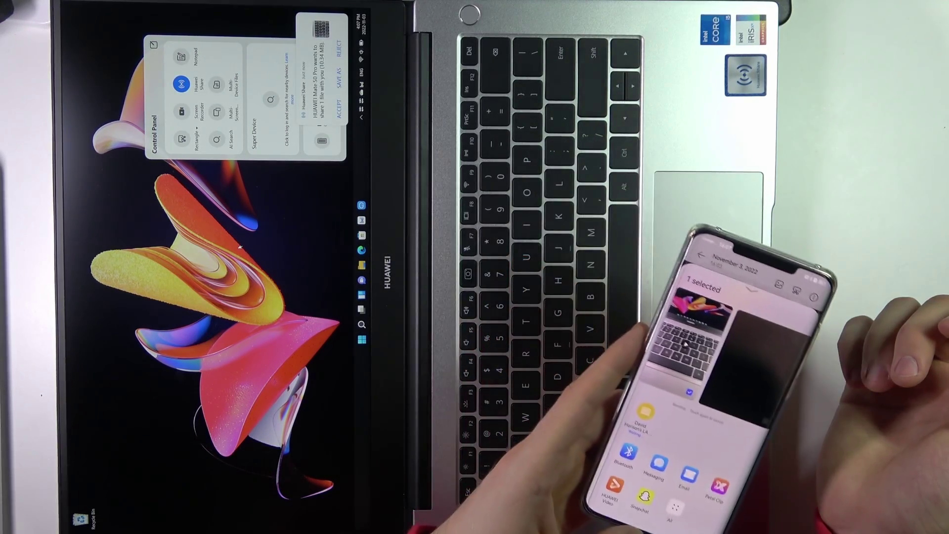
Step: Accept the incoming video from the Mate 50 Pro and play the received file
{"action": "left_click", "coordinate": [340, 108]}
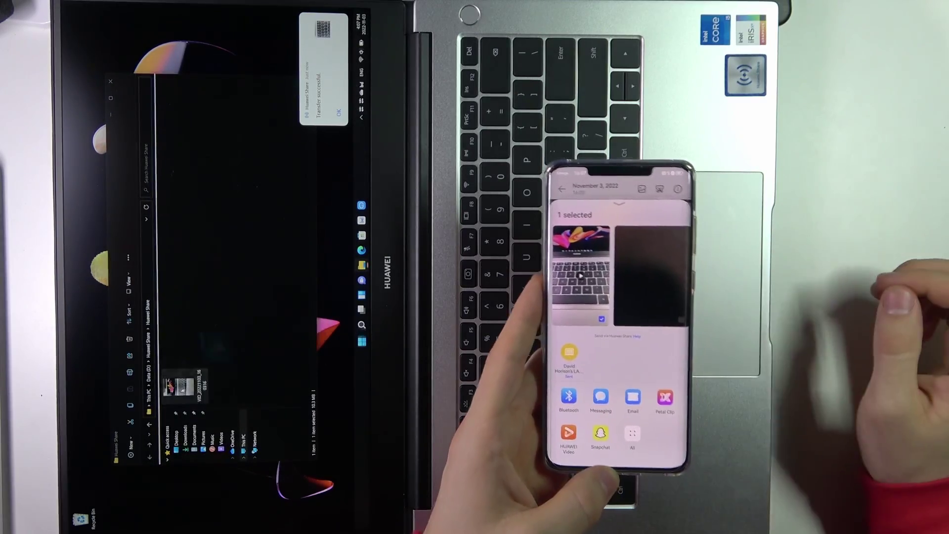
{"action": "key", "text": "Return"}
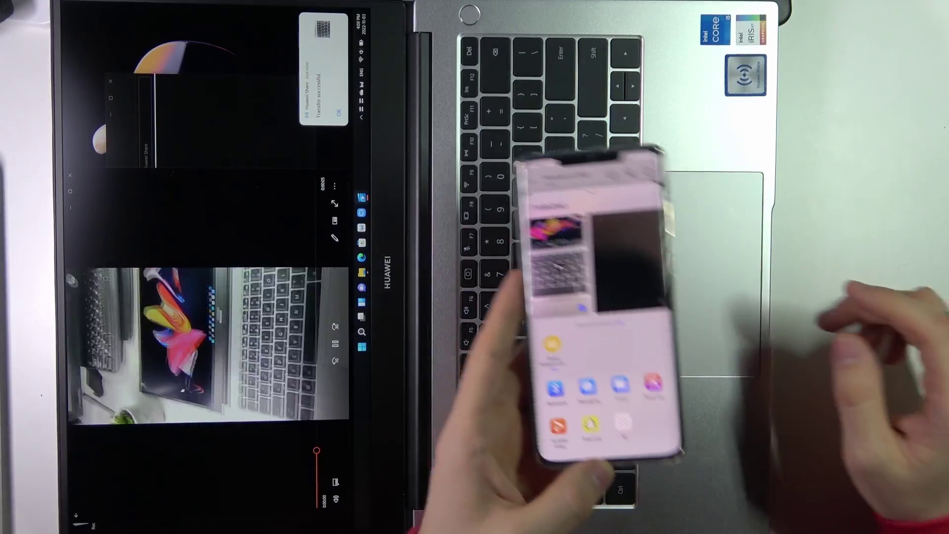